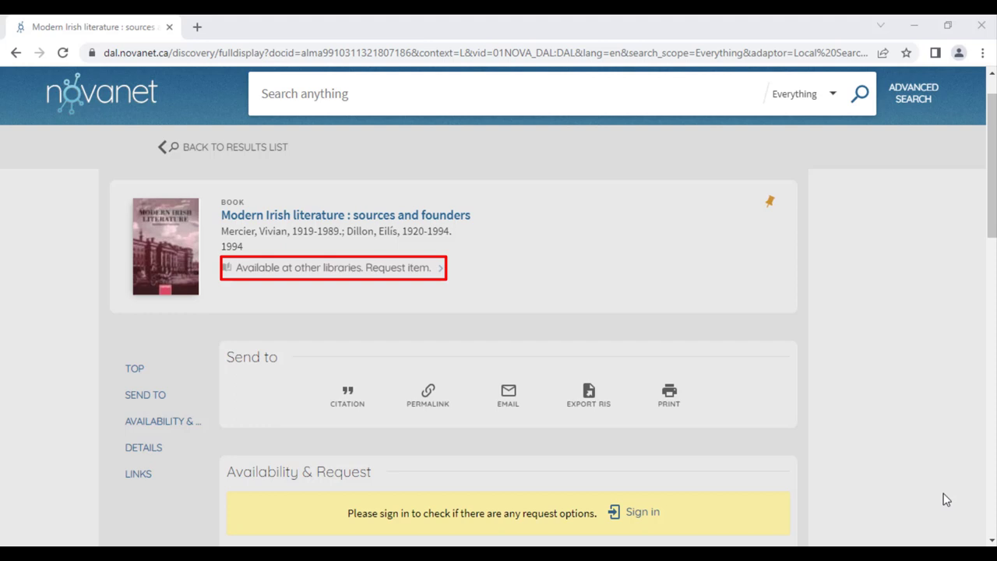
- Show the availability and request options for Modern Irish literature : sources and founders
left_click(423, 271)
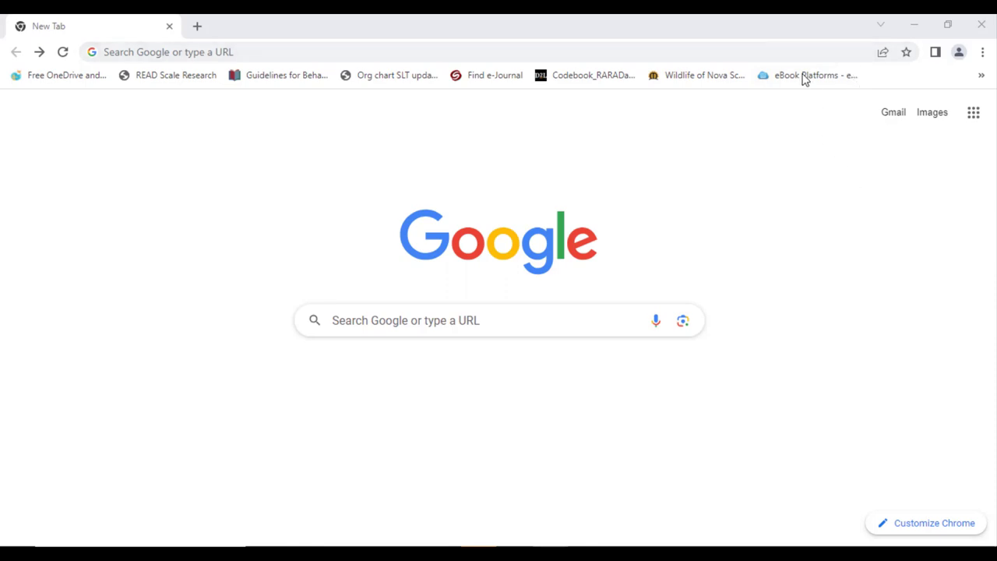
- Go to the Dalhousie Libraries website at libraries.dal.ca
left_click(790, 46)
type("libr")
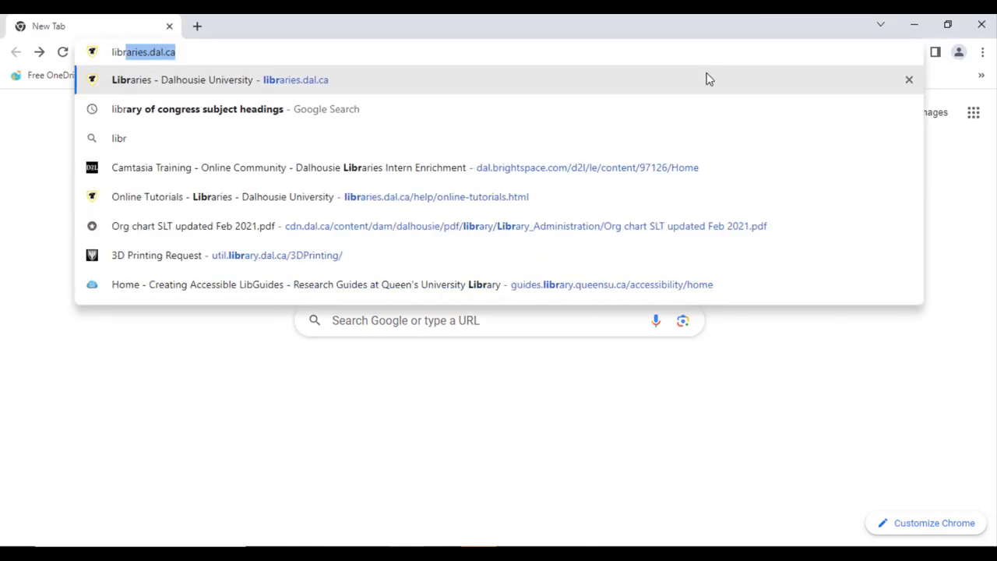
type("aries.dal.ca")
key("Return")
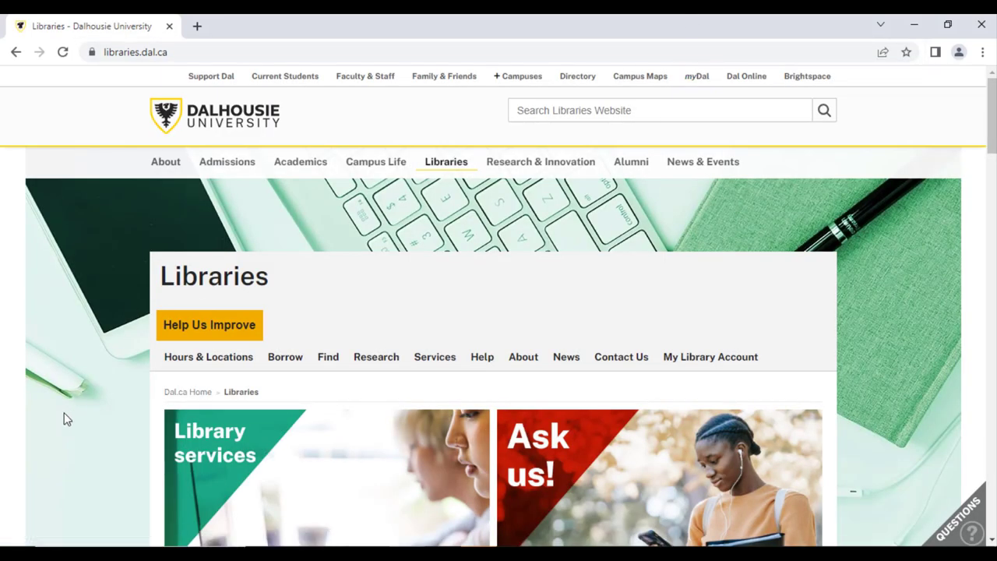
- Search Books for 'Modern Irish Literature sources and founders'
scroll(62, 417, "down", 5)
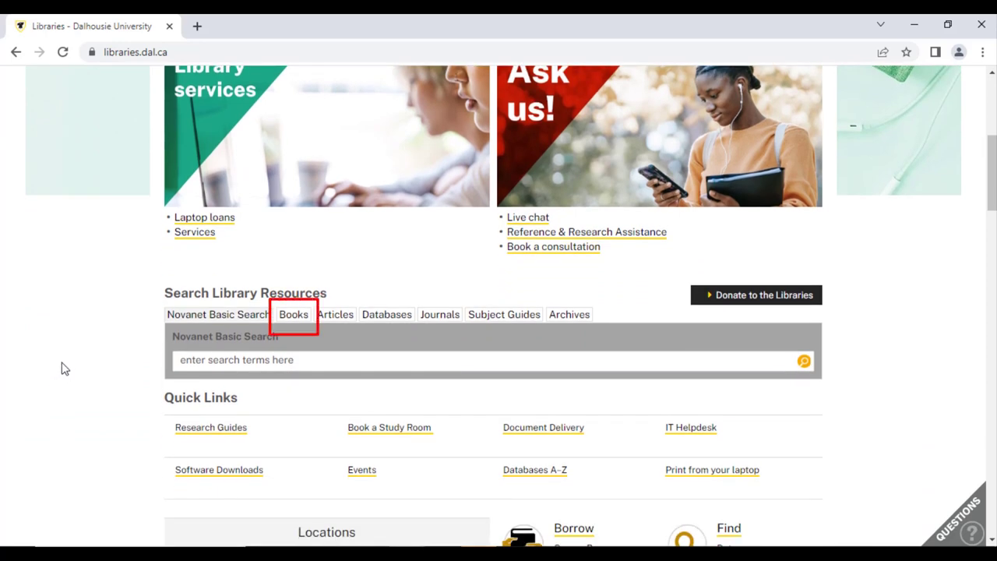
left_click(296, 322)
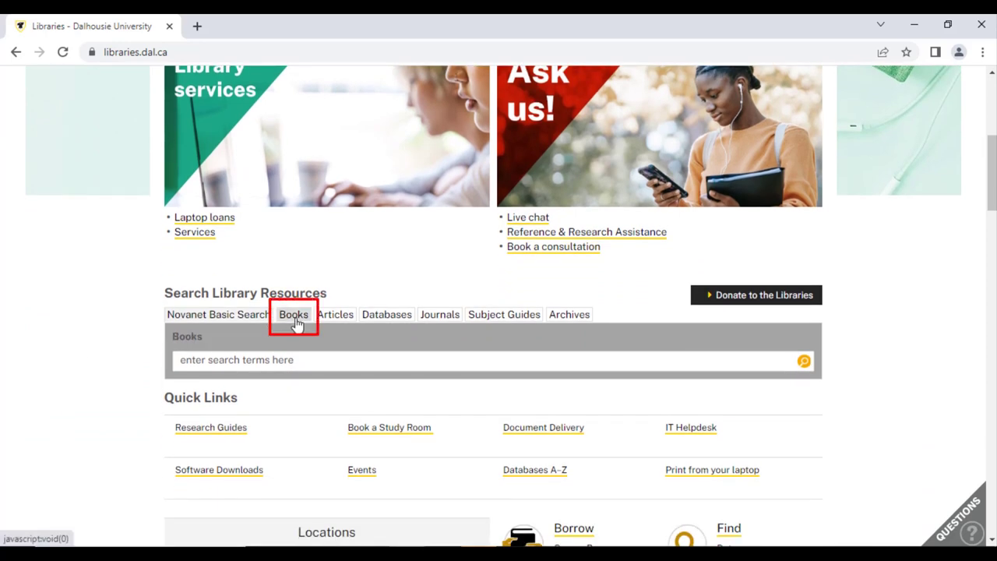
left_click(261, 355)
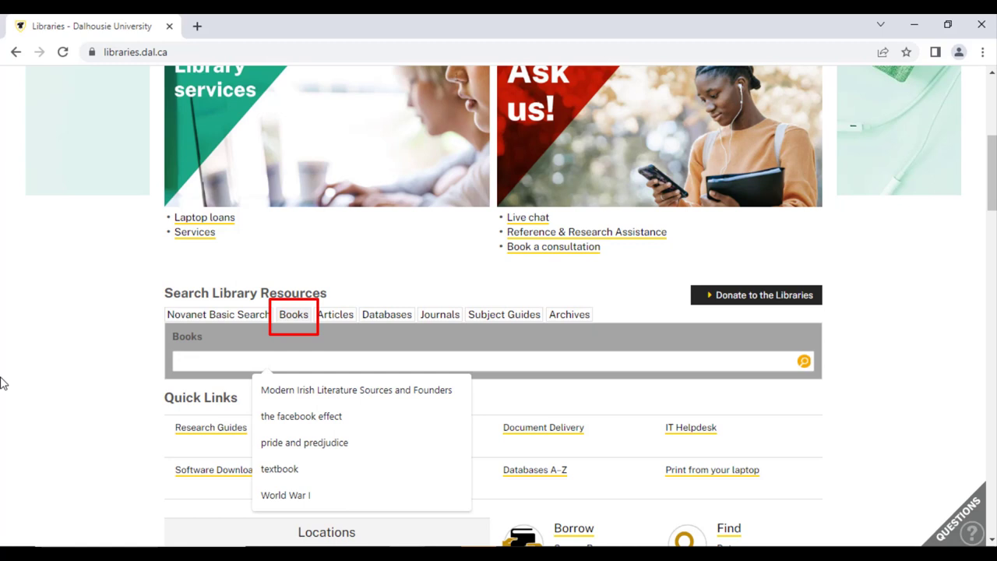
type("Modern Irish ")
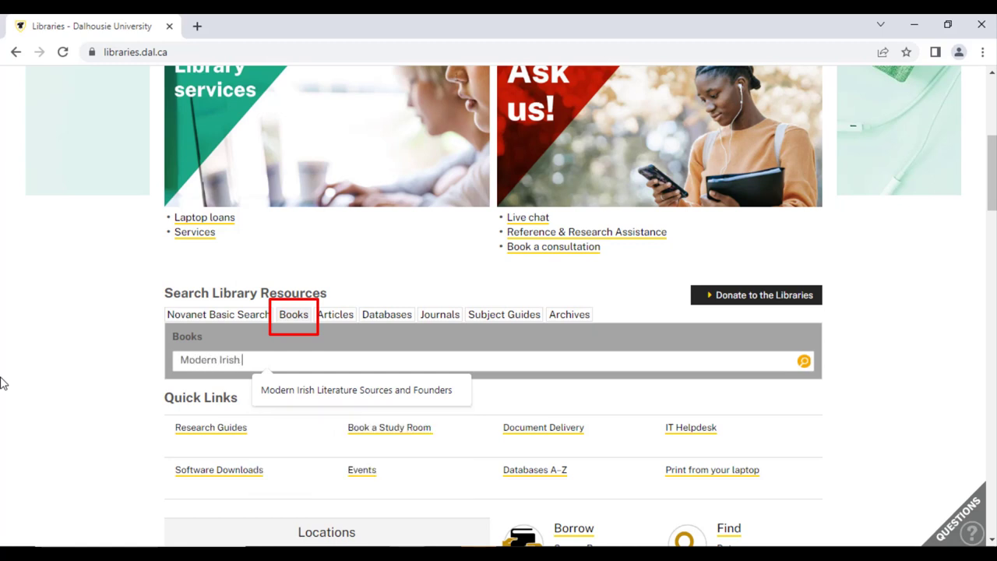
type("Literature so")
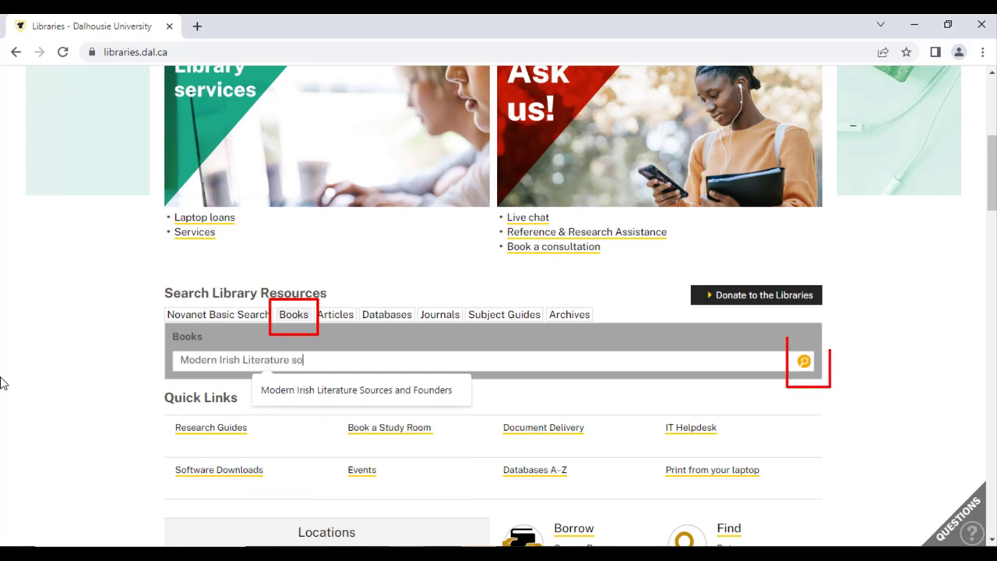
type("urces and founders")
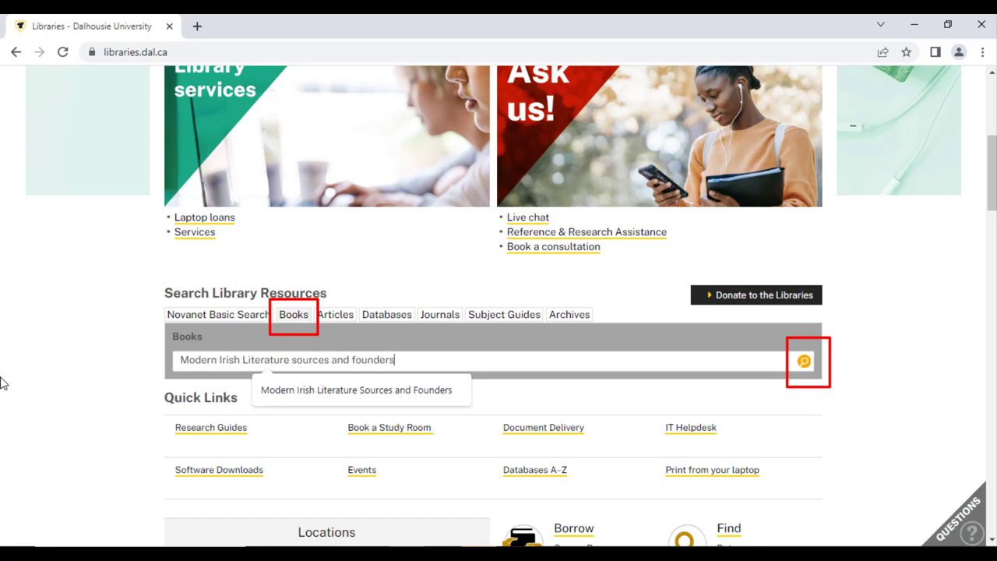
key("Return")
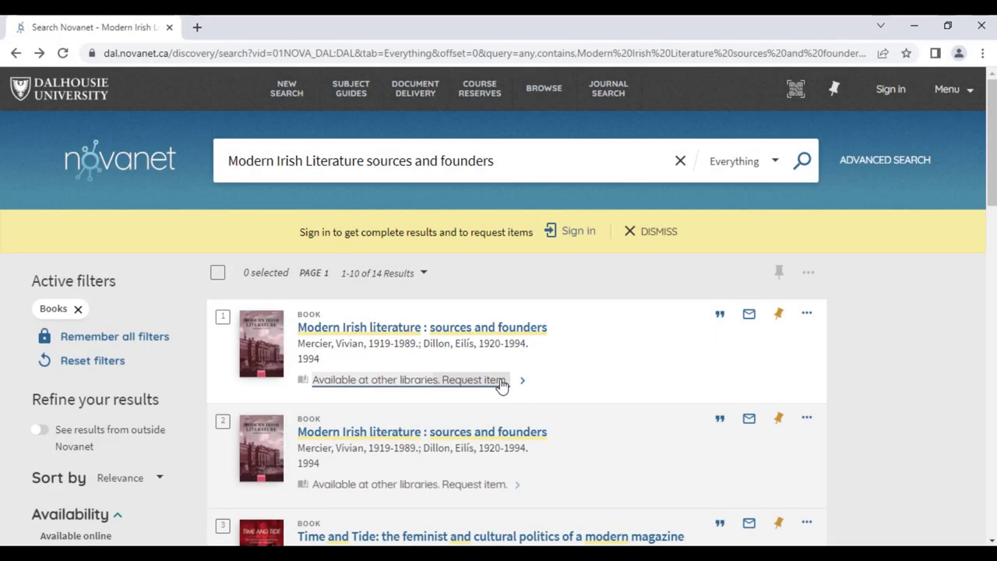
- Open the first result's request options and sign in to Novanet
left_click(498, 380)
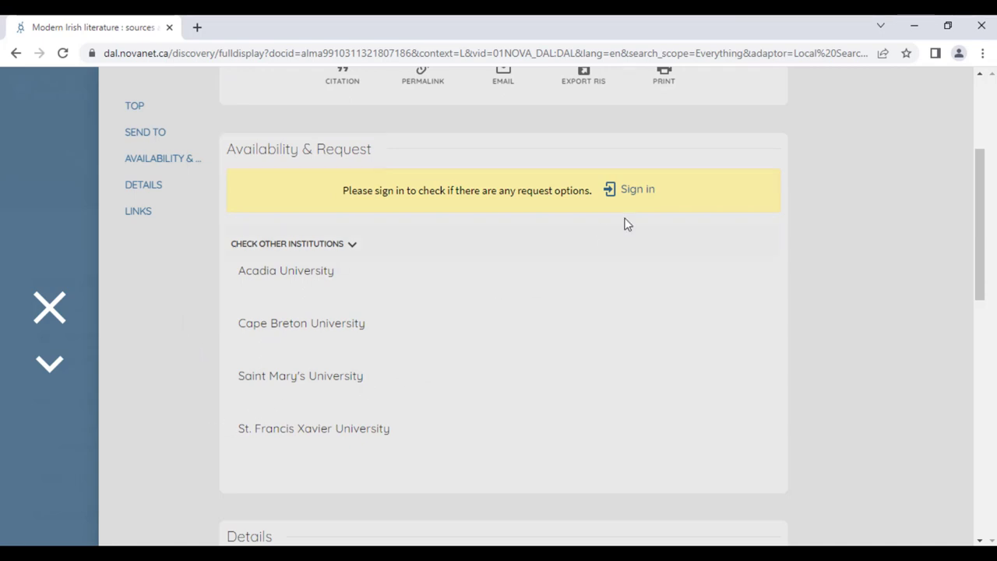
left_click(653, 192)
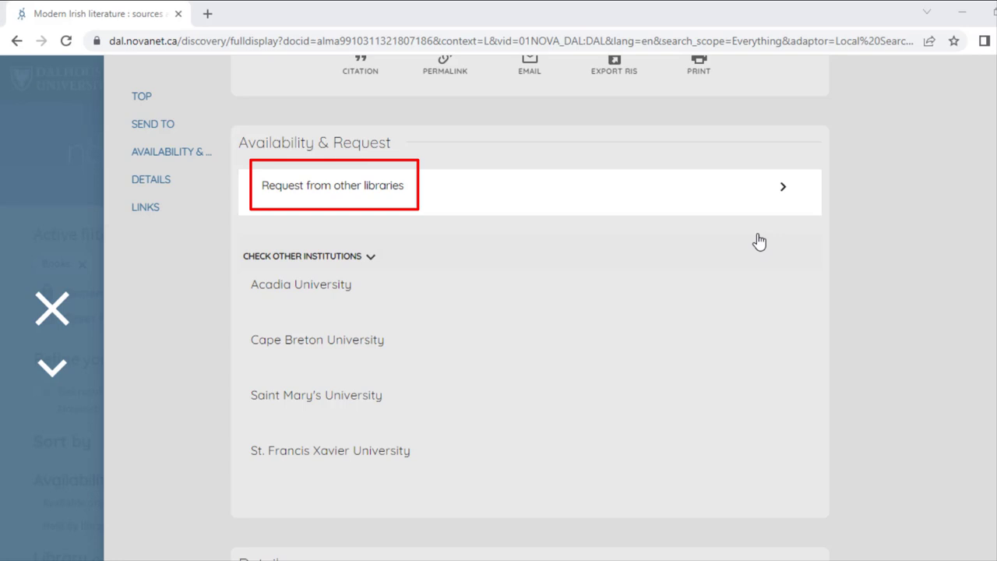
- Start a request from other libraries with DAL Killam Library as pickup location
left_click(408, 194)
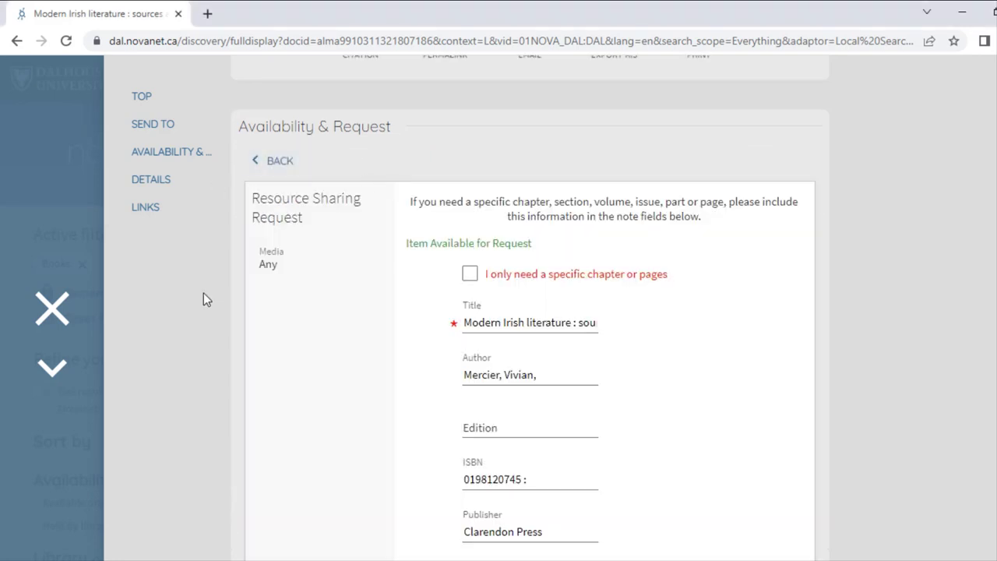
scroll(222, 337, "down", 4)
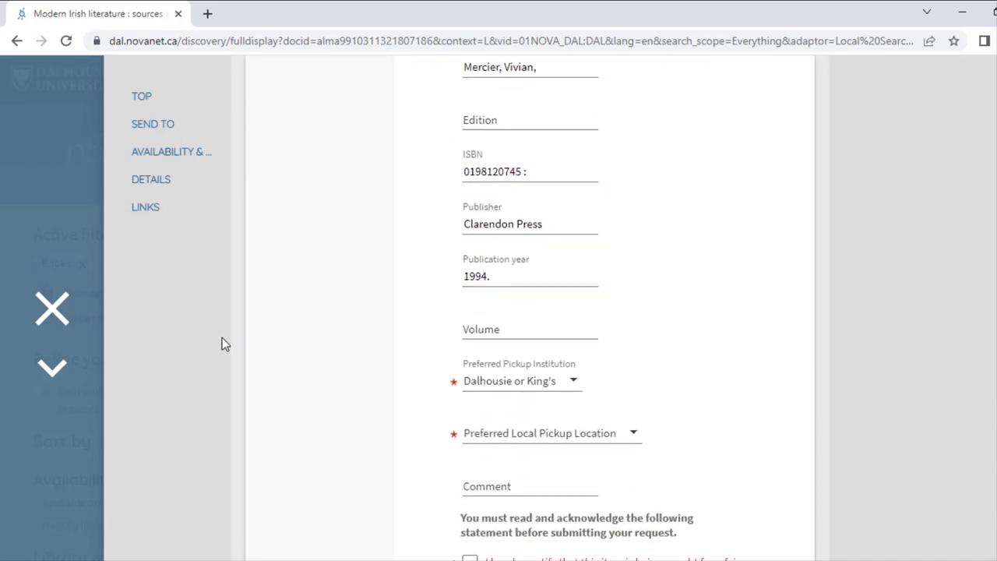
scroll(260, 384, "down", 1)
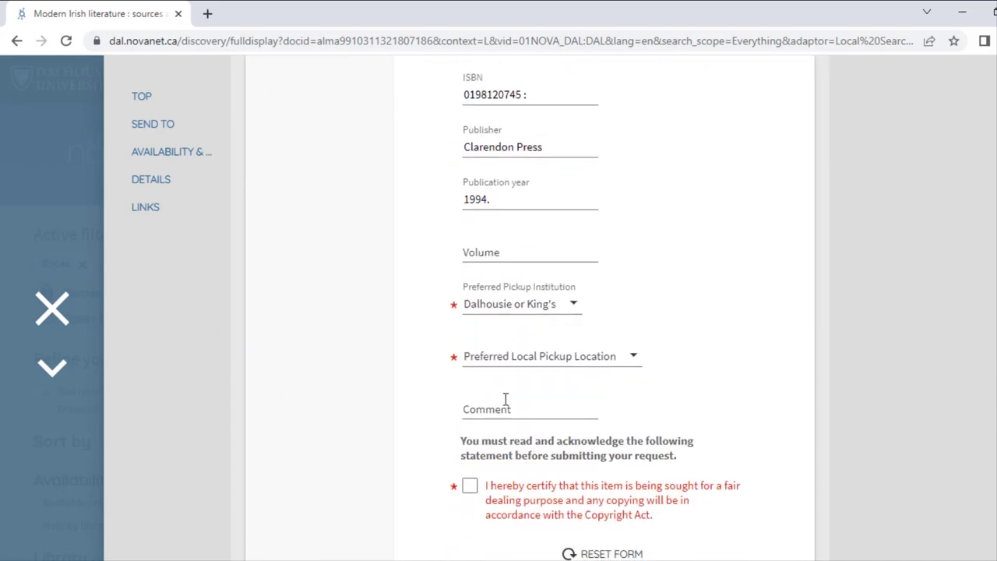
left_click(627, 369)
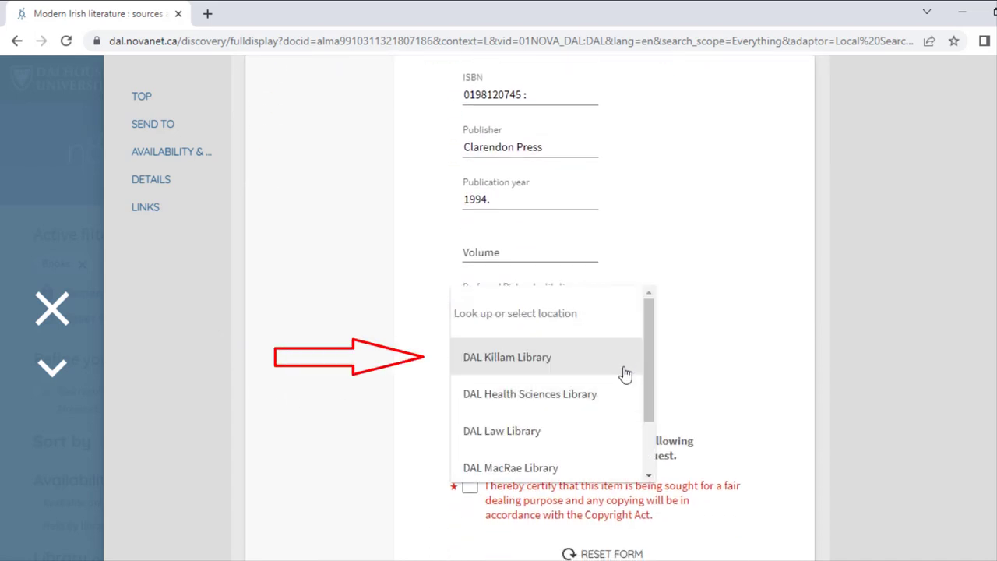
scroll(626, 373, "down", 2)
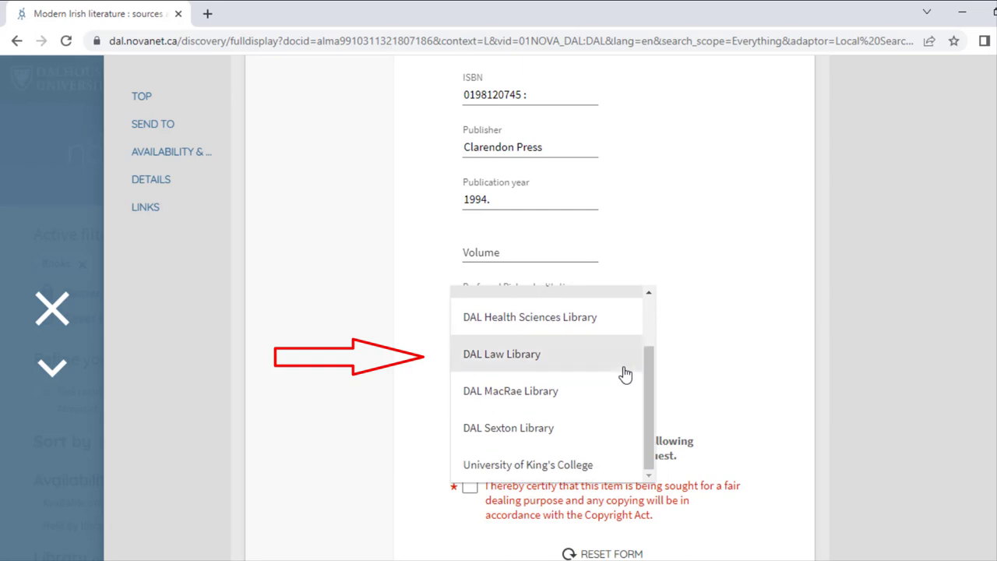
scroll(624, 370, "up", 3)
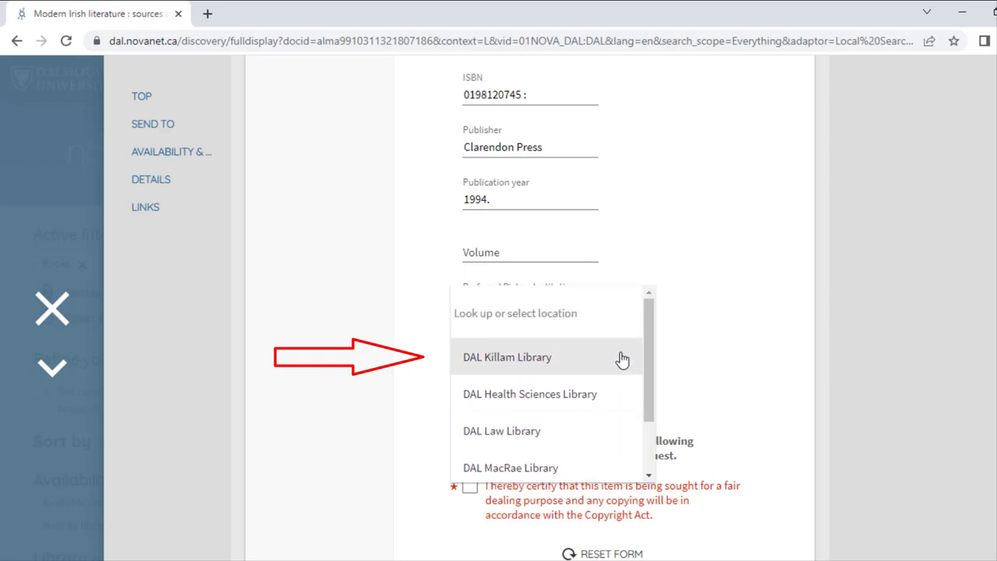
left_click(622, 360)
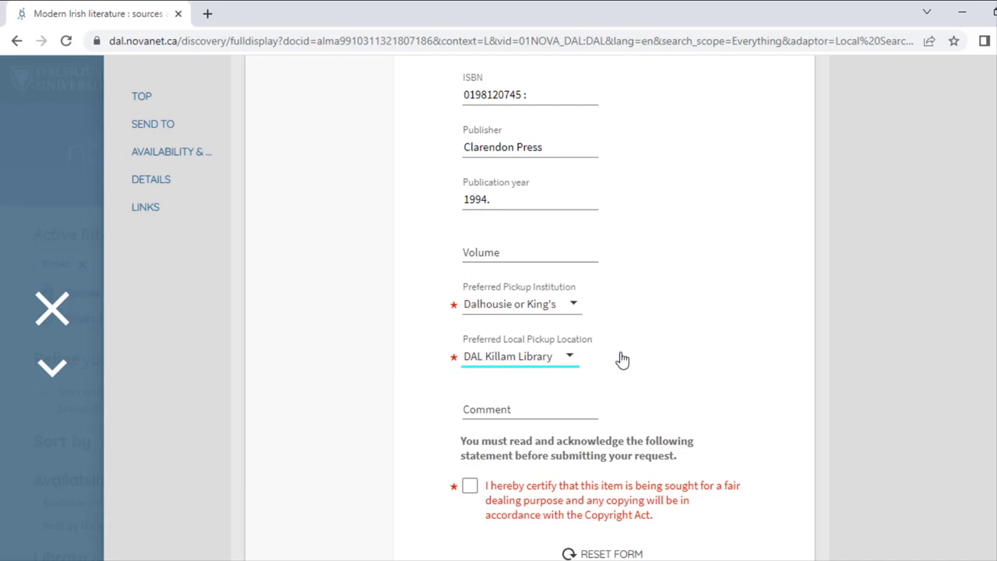
- Add the comment 'Distance Ed Student' to the request
left_click(568, 409)
type("Dis")
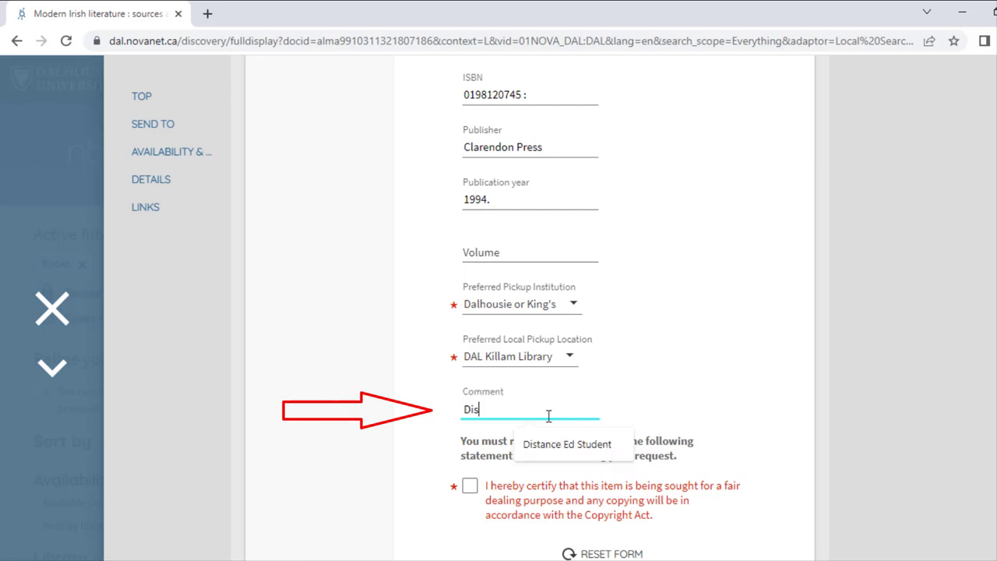
type("tance Ed Student")
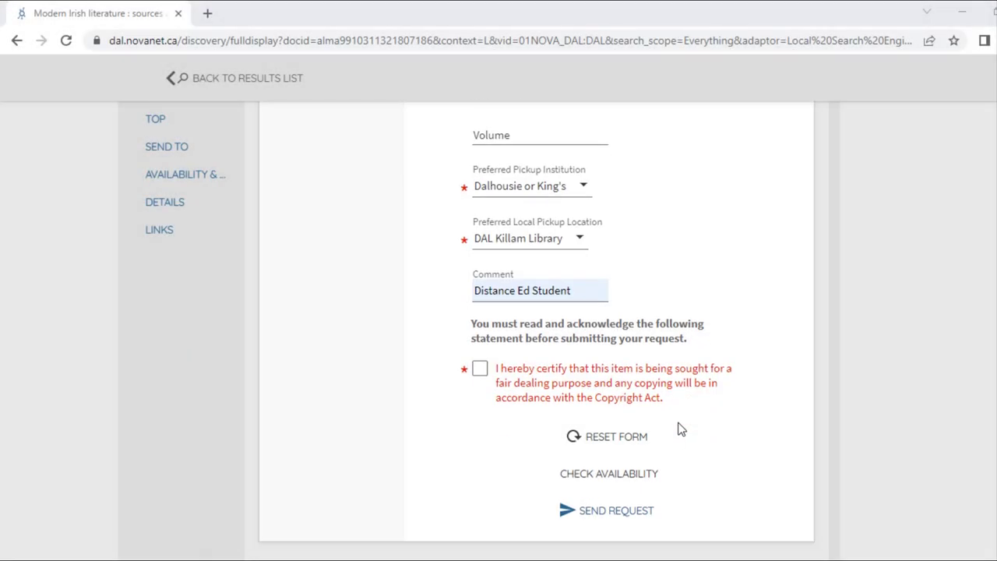
scroll(679, 428, "down", 2)
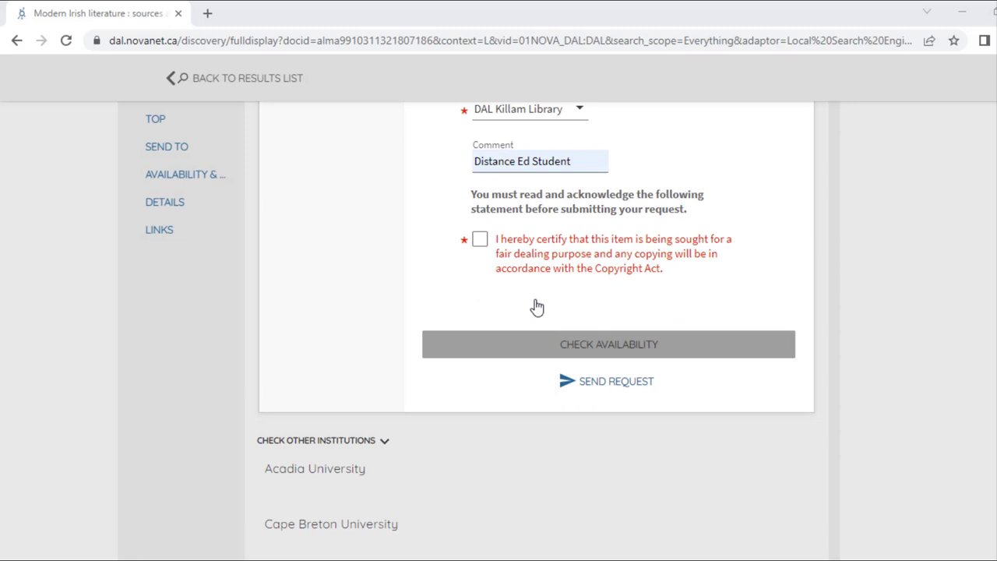
- Certify the fair-dealing copyright statement, then open the on-loan Understanding steel design record
left_click(479, 240)
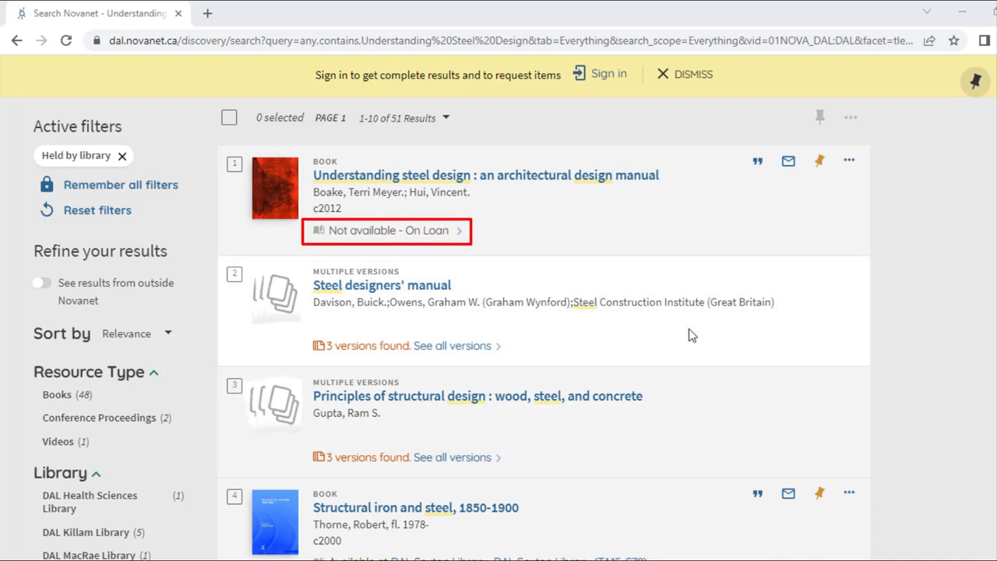
left_click(448, 232)
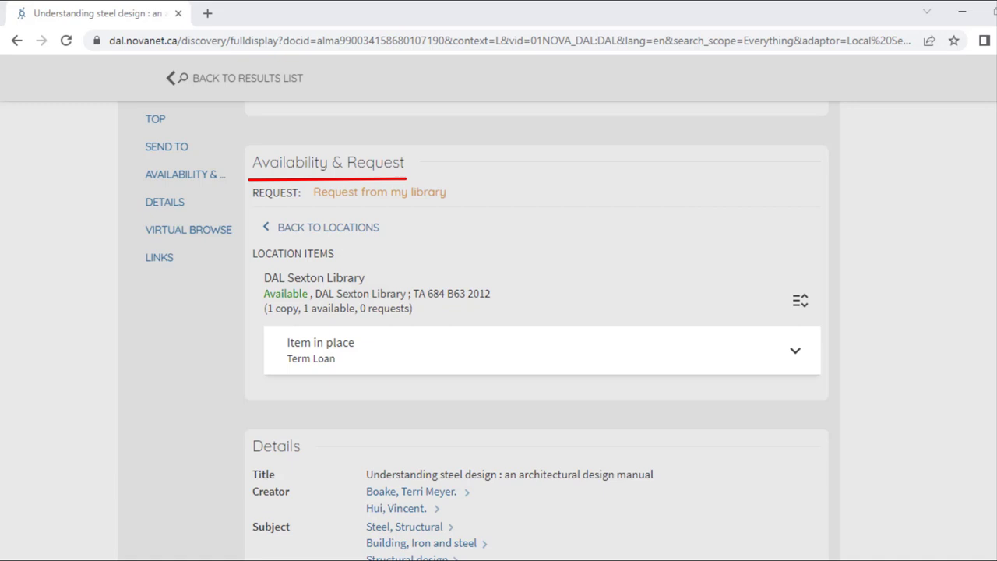
- Request Understanding steel design from my own library
left_click(446, 195)
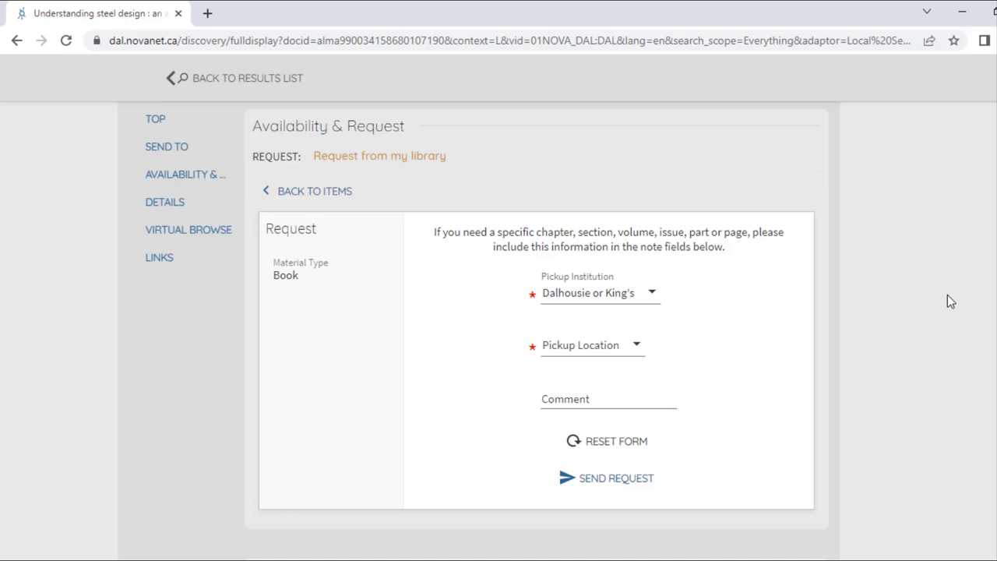
- Set pickup to DAL Sexton Library and comment to 'Distance Ed Student'
scroll(945, 302, "down", 1)
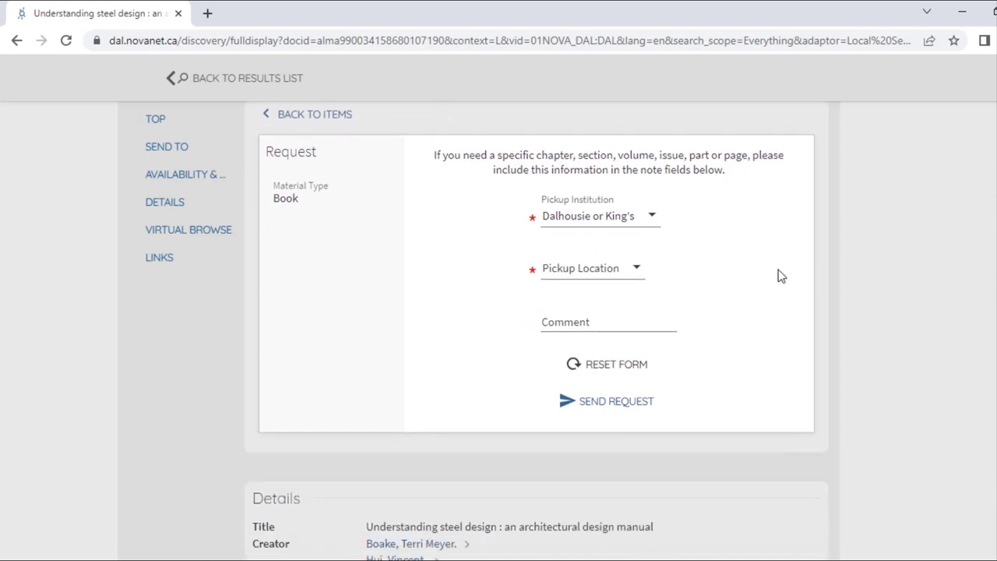
left_click(633, 272)
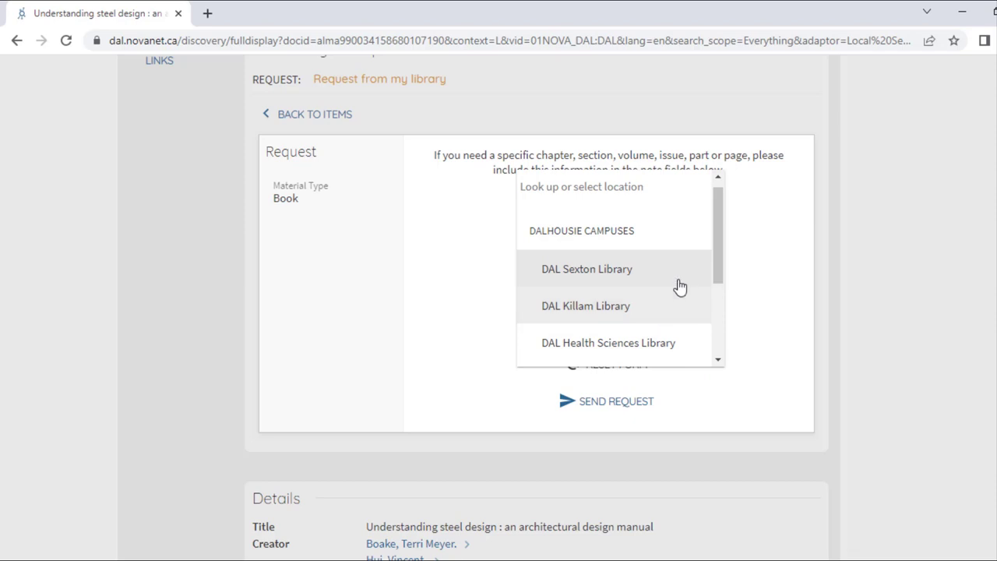
left_click(683, 274)
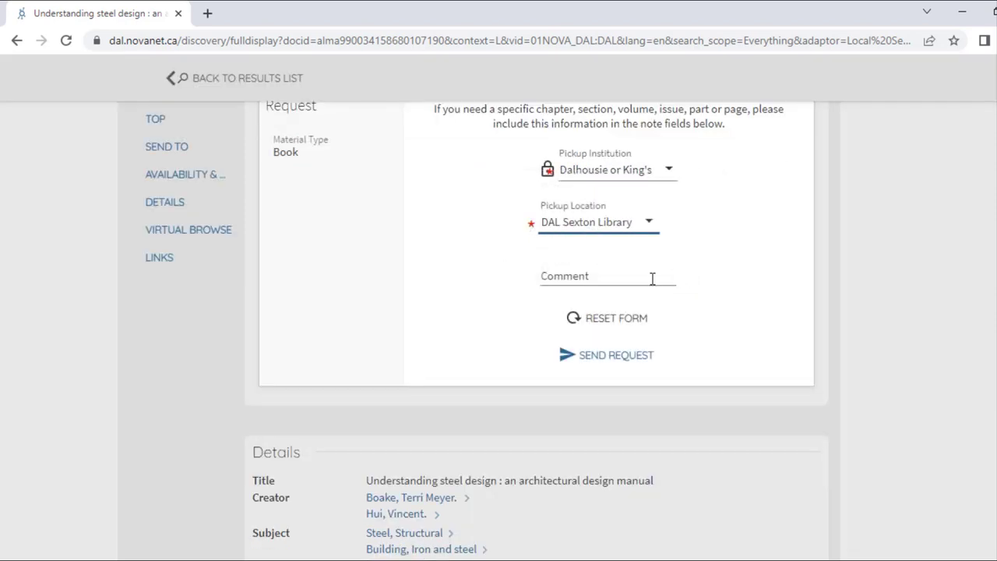
left_click(653, 279)
type("D")
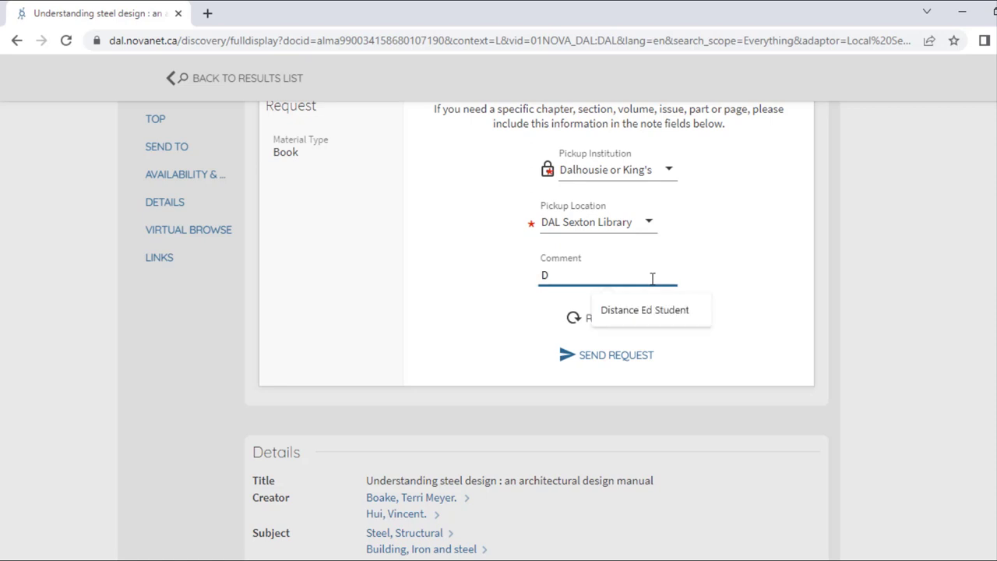
left_click(648, 302)
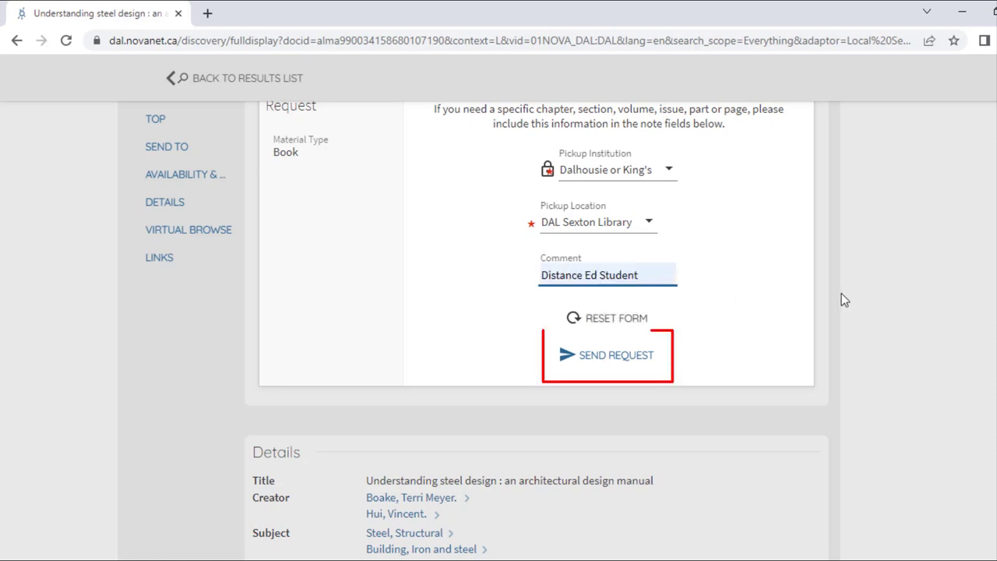